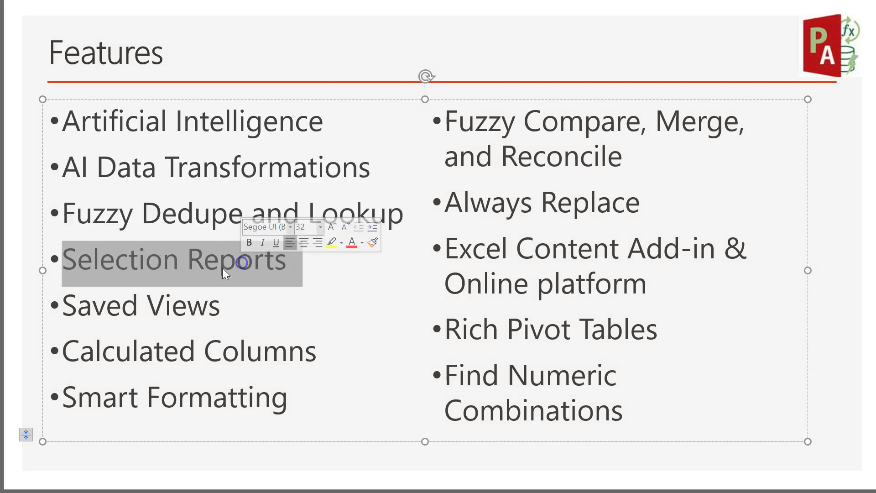
# Highlight the Saved Views, Excel Add-in, Rich Pivot Tables and Numeric Combinations bullets, then the 1,955.00 amount
pyautogui.moveTo(118, 305); pyautogui.dragTo(235, 306)
pyautogui.click(115, 355)
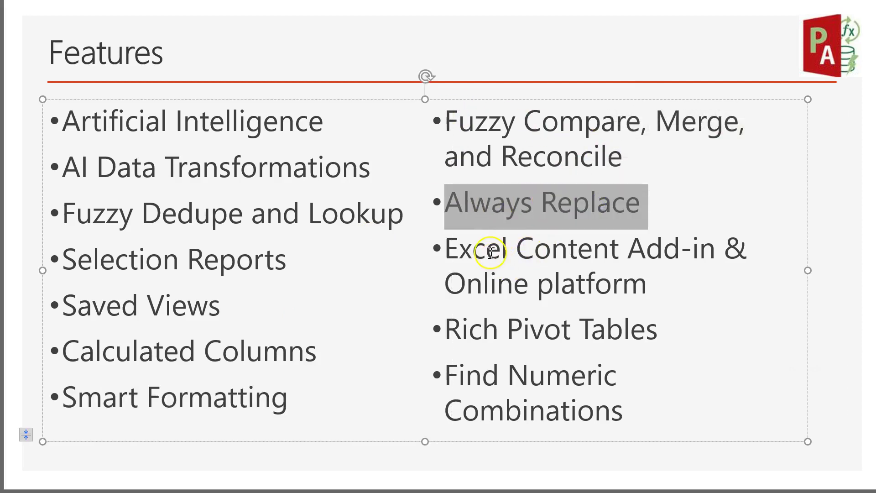
pyautogui.moveTo(493, 255); pyautogui.dragTo(641, 280)
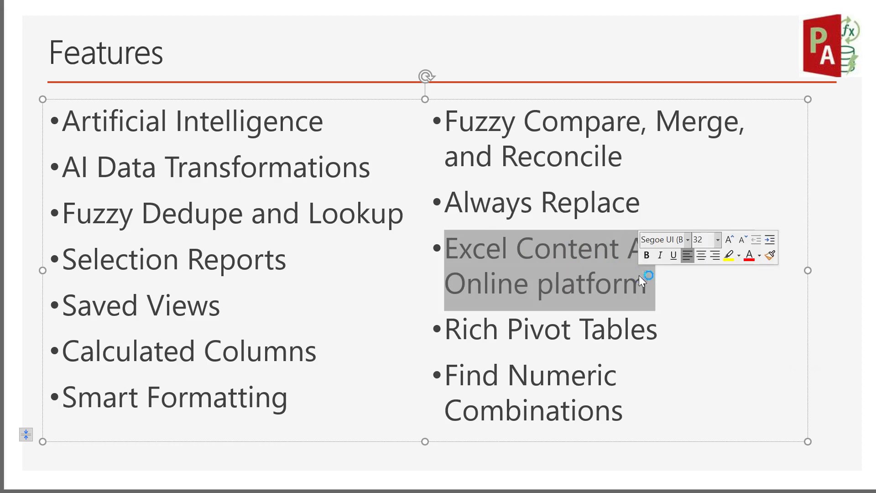
pyautogui.moveTo(475, 329); pyautogui.dragTo(618, 329)
pyautogui.moveTo(449, 375); pyautogui.dragTo(591, 408)
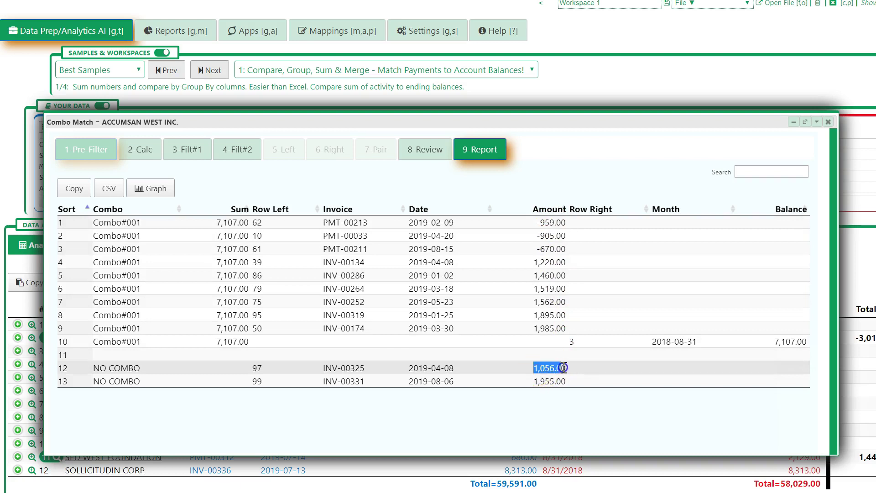
pyautogui.moveTo(567, 381); pyautogui.dragTo(529, 382)
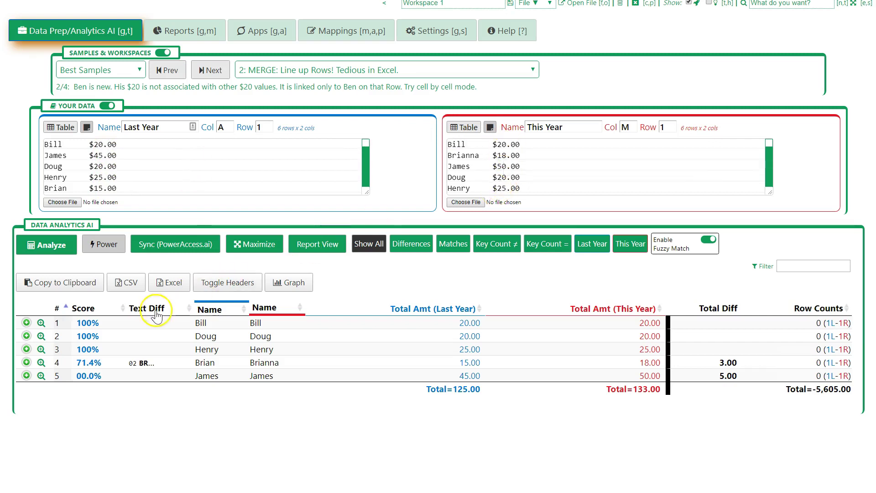
# Open the Brian–Brianna fuzzy match details, highlight BRIANNA, and reposition the popup to uncover row 5
pyautogui.click(144, 365)
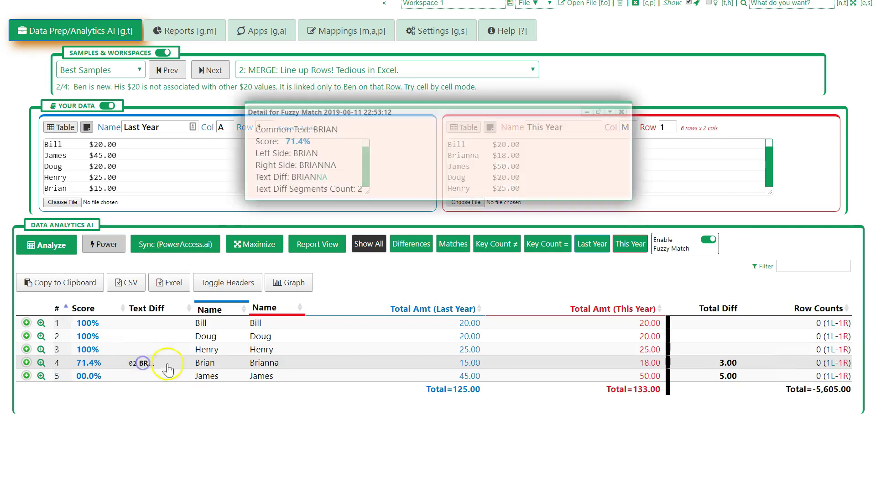
pyautogui.moveTo(399, 112); pyautogui.dragTo(262, 385)
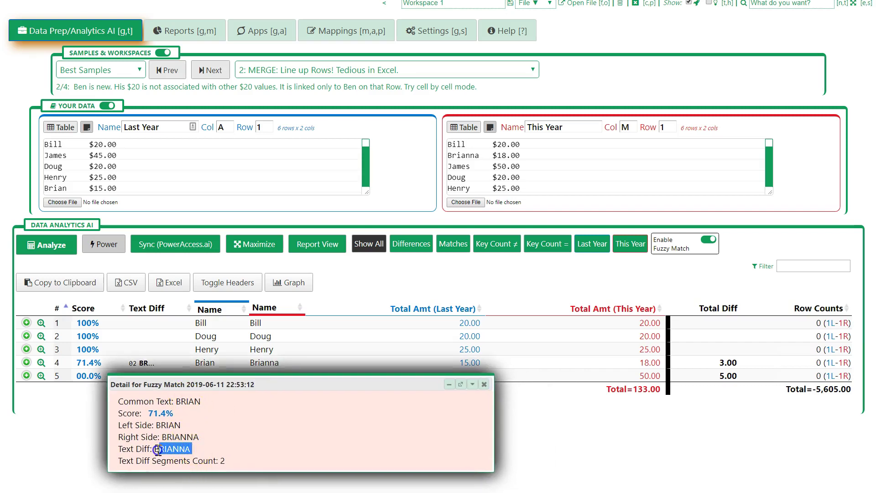
pyautogui.moveTo(157, 450); pyautogui.dragTo(167, 451)
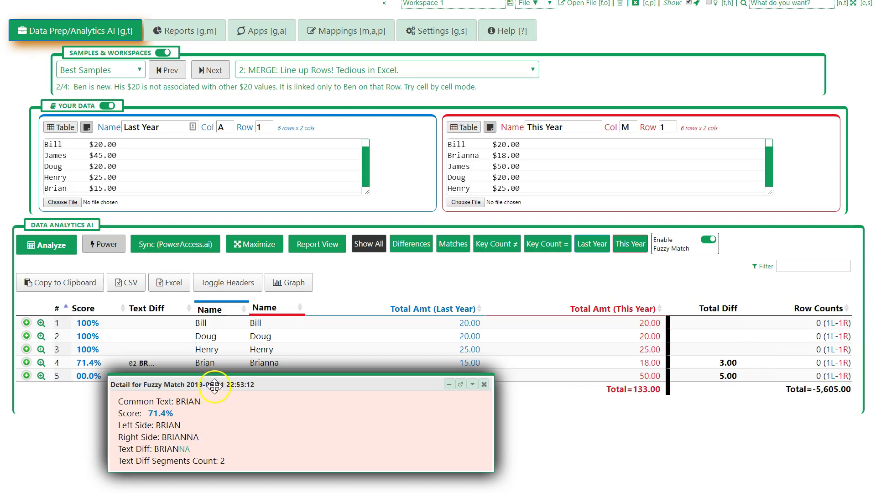
pyautogui.moveTo(214, 387); pyautogui.dragTo(225, 431)
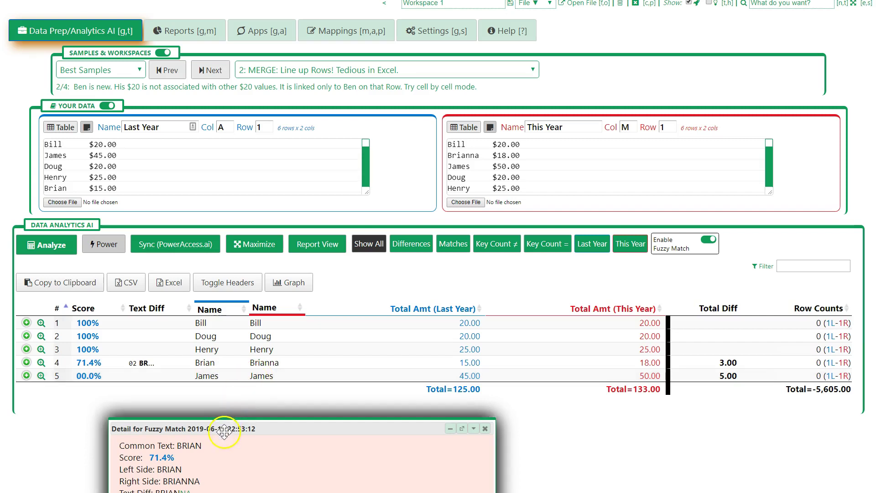
pyautogui.moveTo(229, 421); pyautogui.dragTo(252, 407)
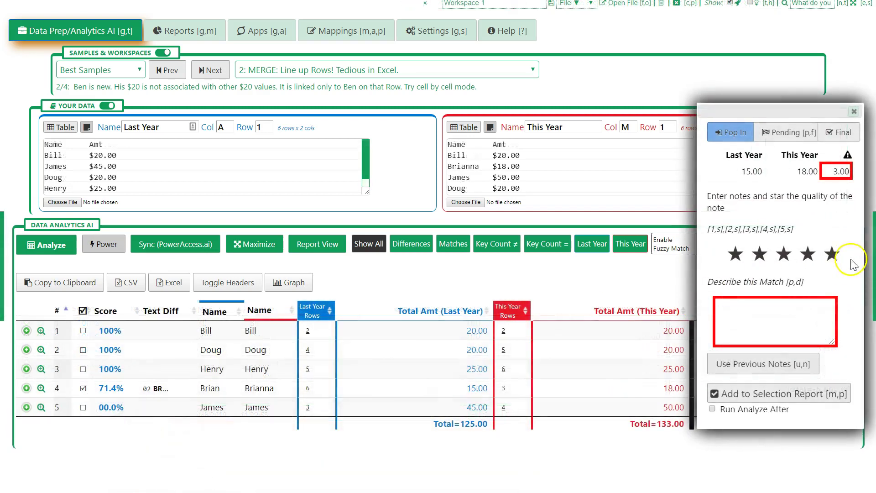
# Rate the Brian–Brianna match five stars, note 'Potential Typo', and add it to the selection report
pyautogui.click(834, 252)
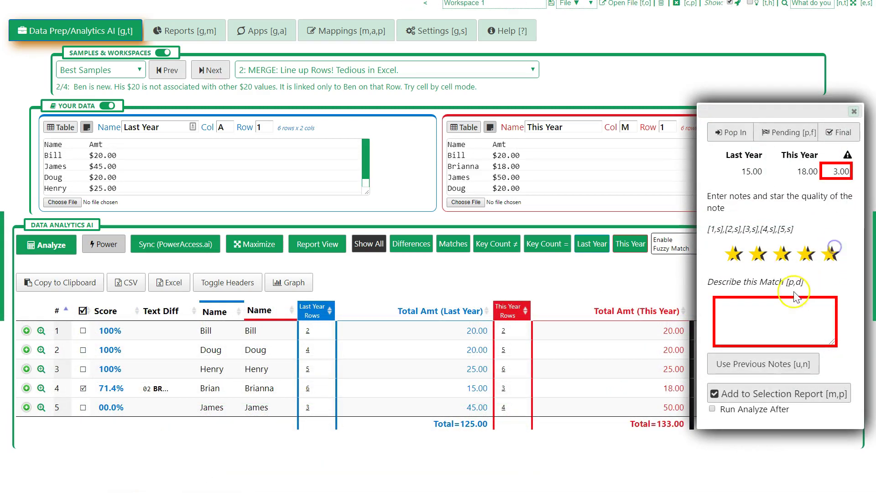
pyautogui.click(764, 304)
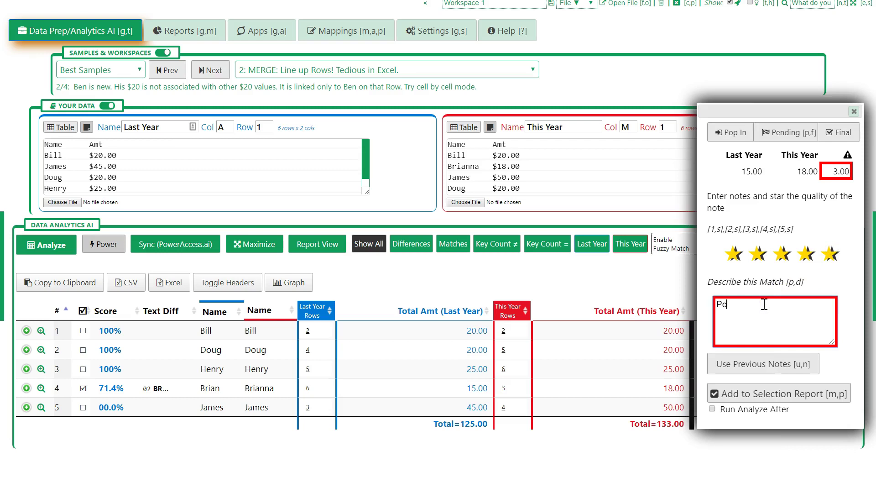
pyautogui.write('Potential Typo')
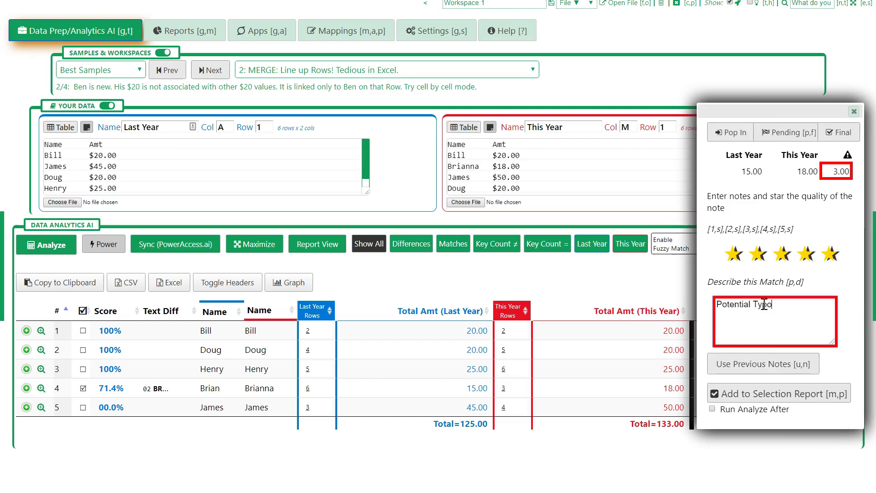
pyautogui.click(757, 400)
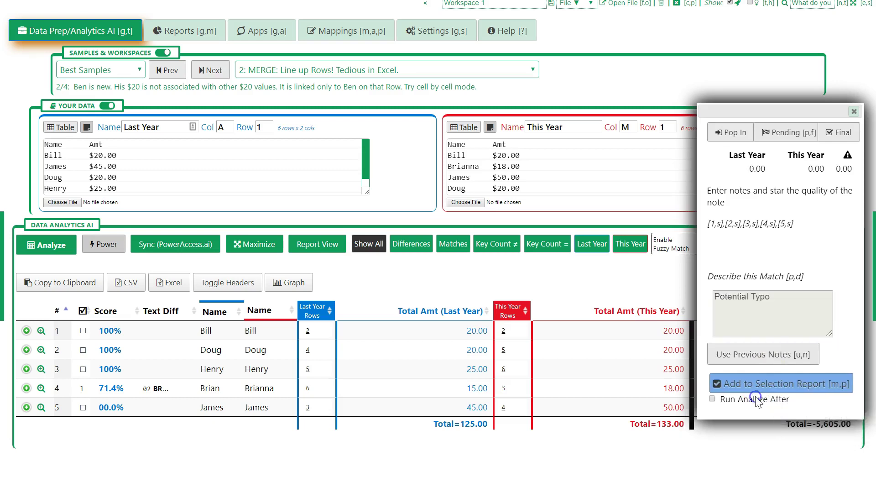
# Save the workspace from the File menu
pyautogui.click(590, 4)
pyautogui.click(569, 45)
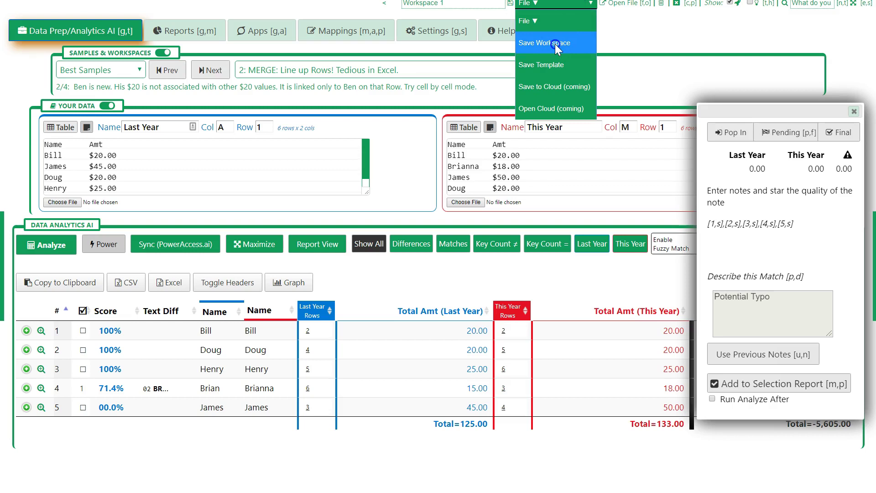
pyautogui.click(555, 44)
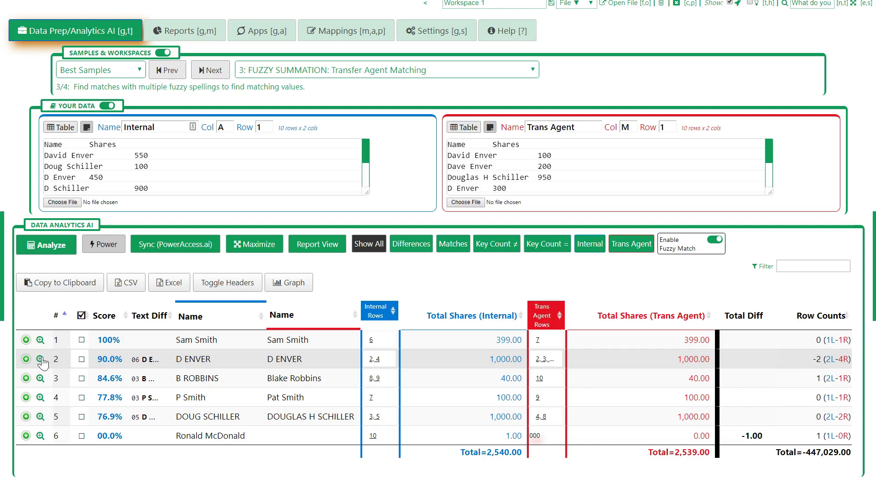
pyautogui.click(41, 359)
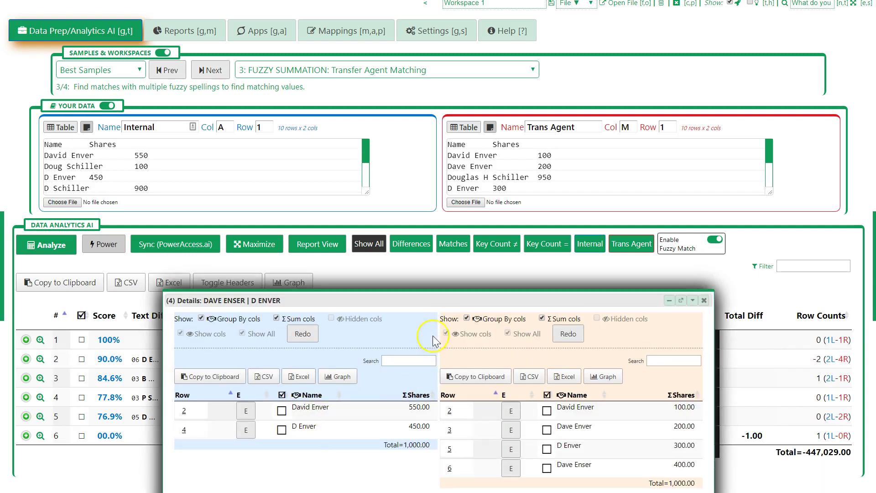
pyautogui.moveTo(449, 301); pyautogui.dragTo(446, 48)
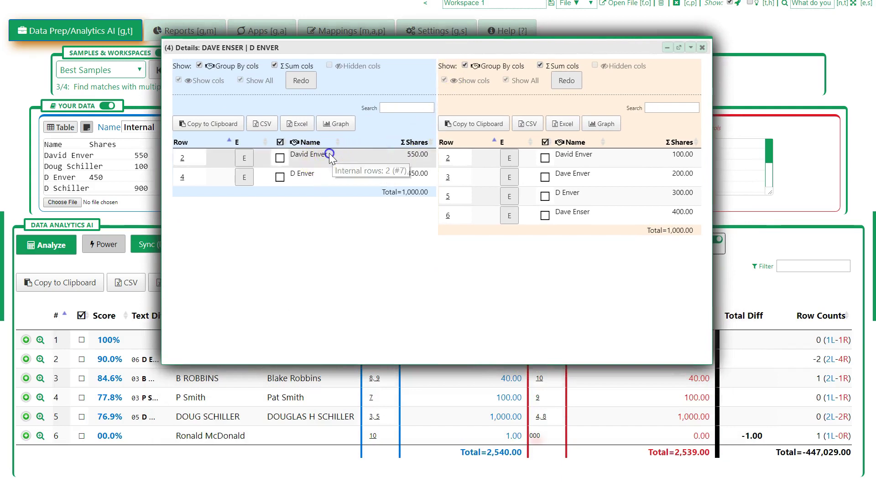
pyautogui.moveTo(328, 154); pyautogui.dragTo(300, 154)
pyautogui.click(311, 175)
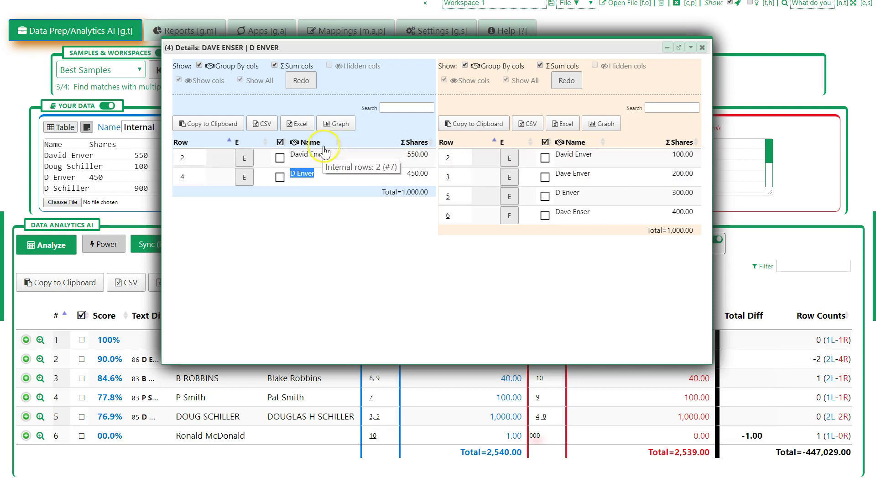
pyautogui.moveTo(327, 155); pyautogui.dragTo(290, 155)
pyautogui.click(308, 173)
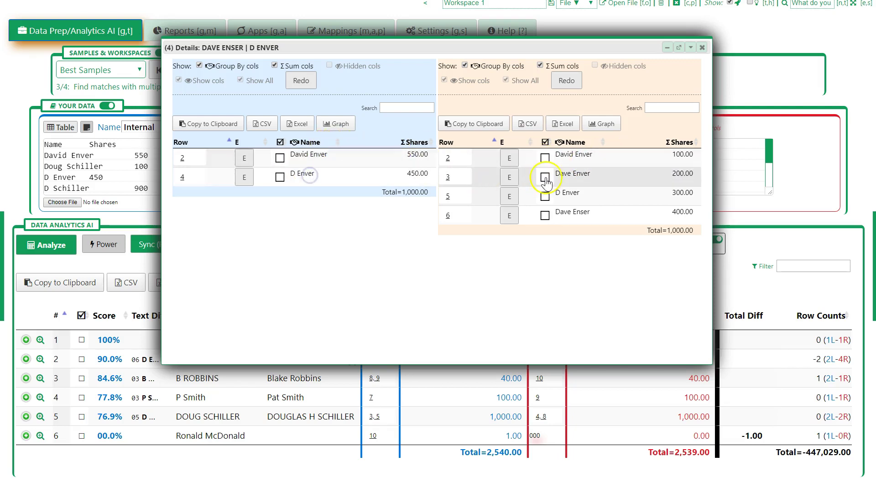
pyautogui.click(588, 157)
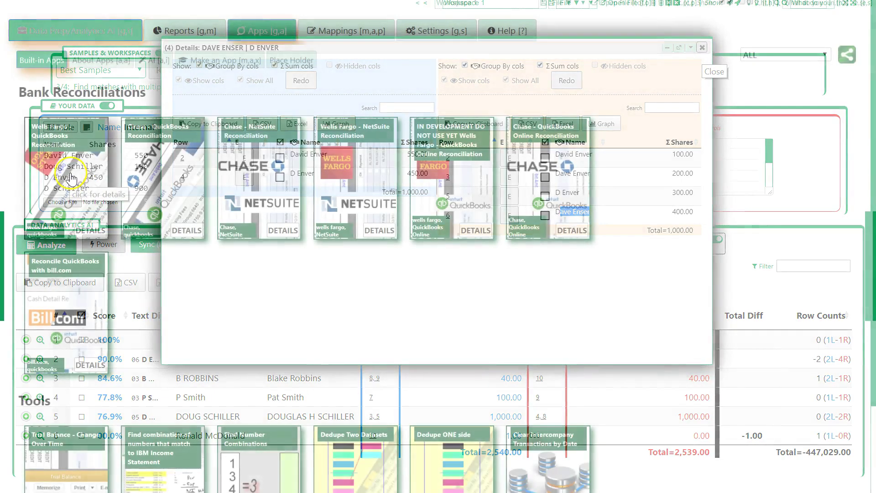
# View and close the details for the Wells Fargo–QuickBooks and Chase–QuickBooks reconciliation apps
pyautogui.click(71, 177)
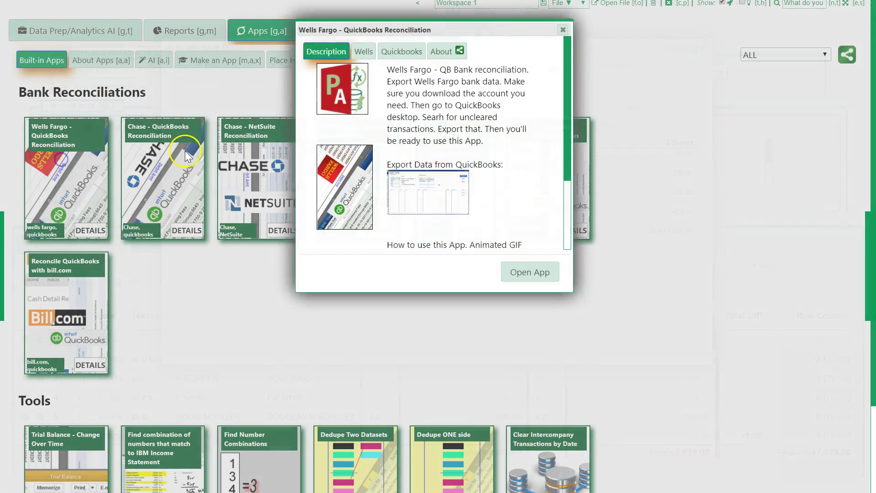
pyautogui.moveTo(390, 29); pyautogui.dragTo(550, 184)
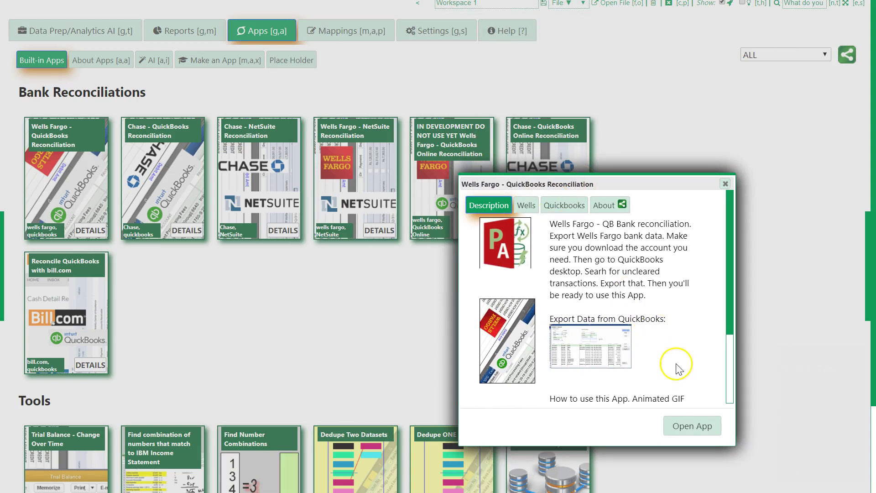
pyautogui.click(724, 184)
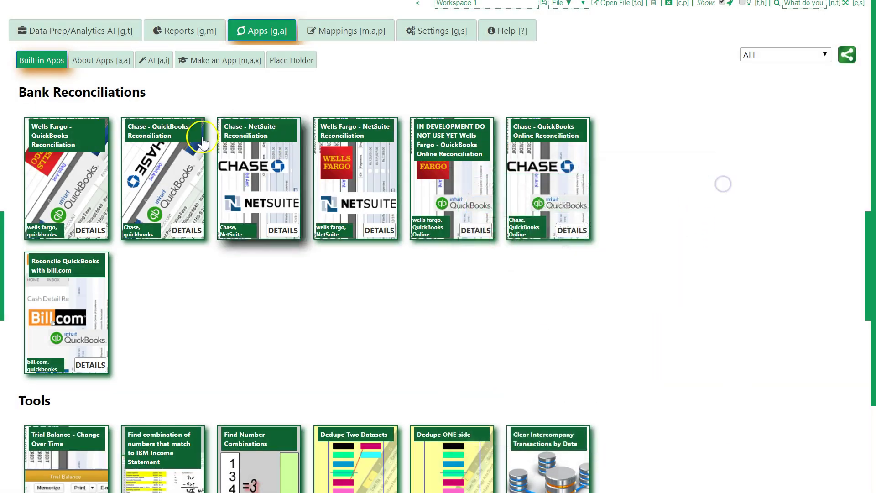
pyautogui.click(158, 162)
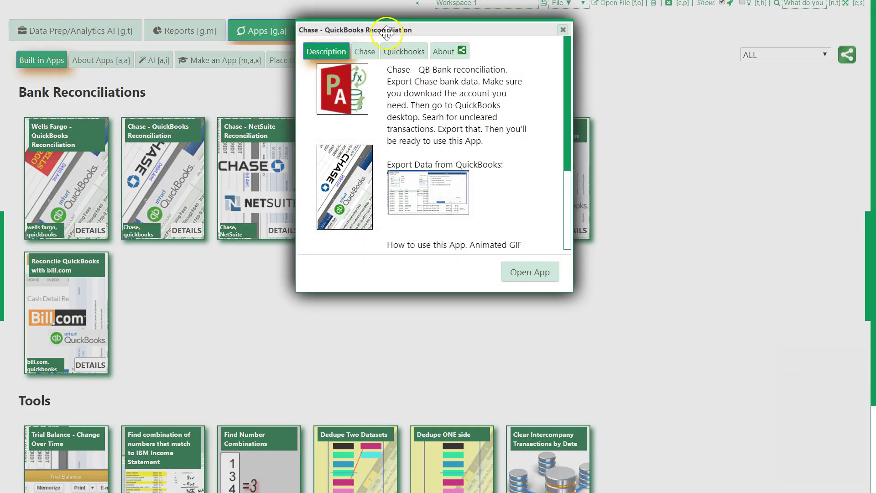
pyautogui.moveTo(398, 37); pyautogui.dragTo(483, 132)
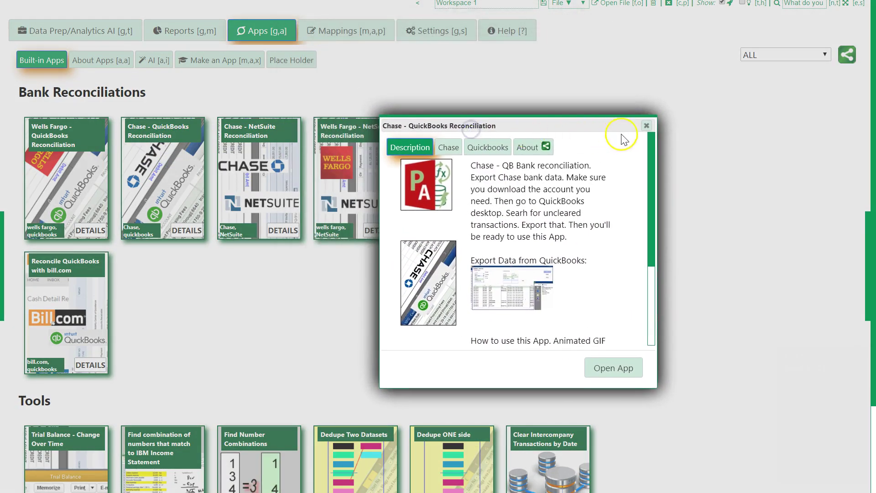
pyautogui.click(646, 125)
# View and close the details for the Chase–NetSuite and Wells Fargo–NetSuite reconciliation apps
pyautogui.click(268, 150)
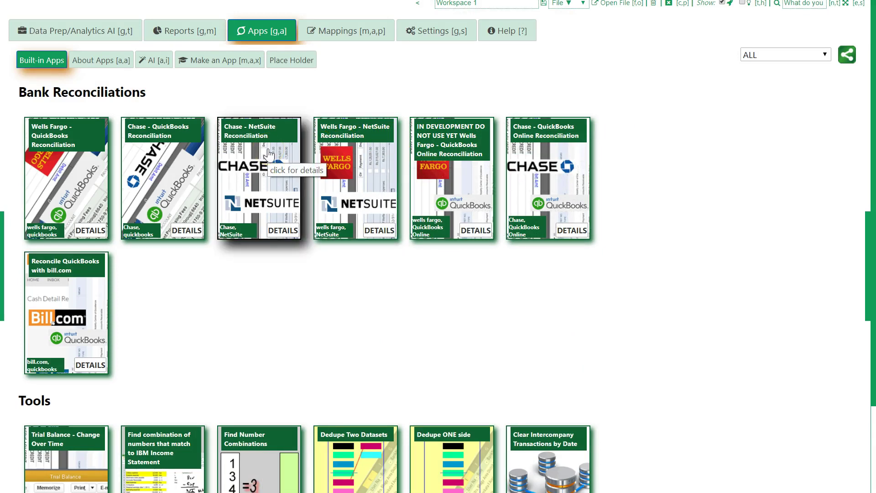
pyautogui.click(250, 150)
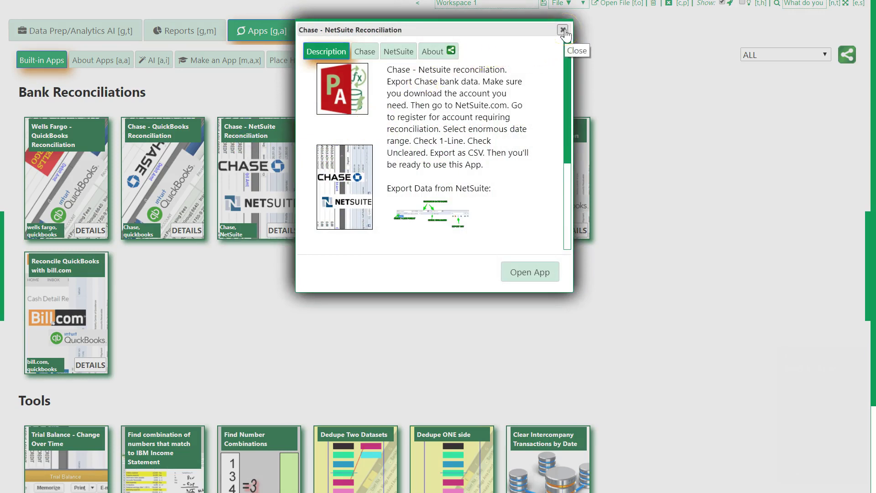
pyautogui.click(563, 30)
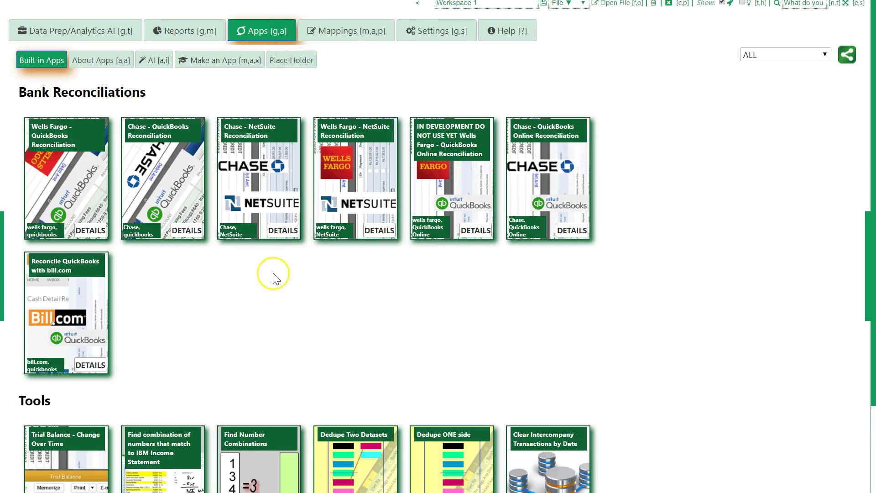
pyautogui.click(358, 160)
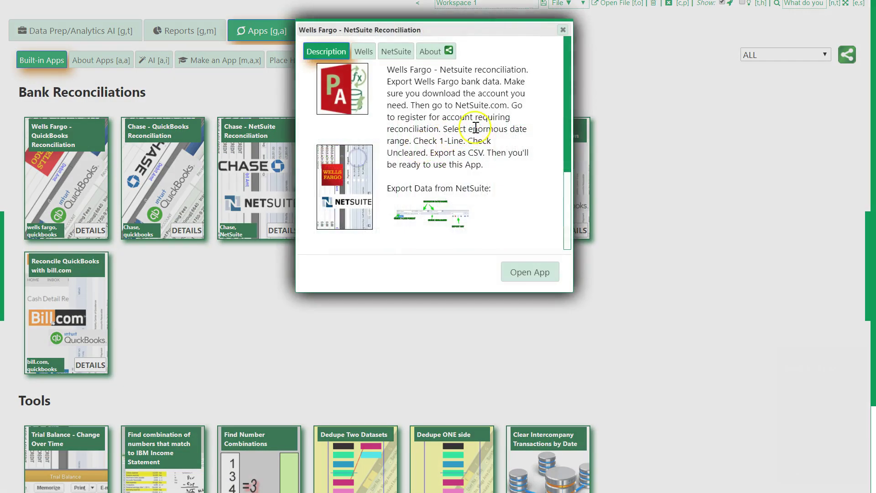
pyautogui.click(563, 31)
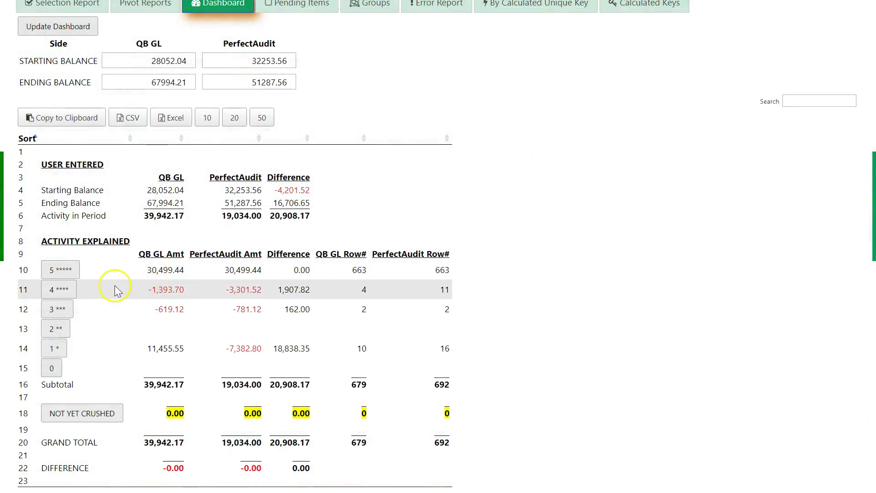
# Switch to the Dashboard and highlight the 0.00 not-yet-crushed amounts in row 18
pyautogui.click(134, 285)
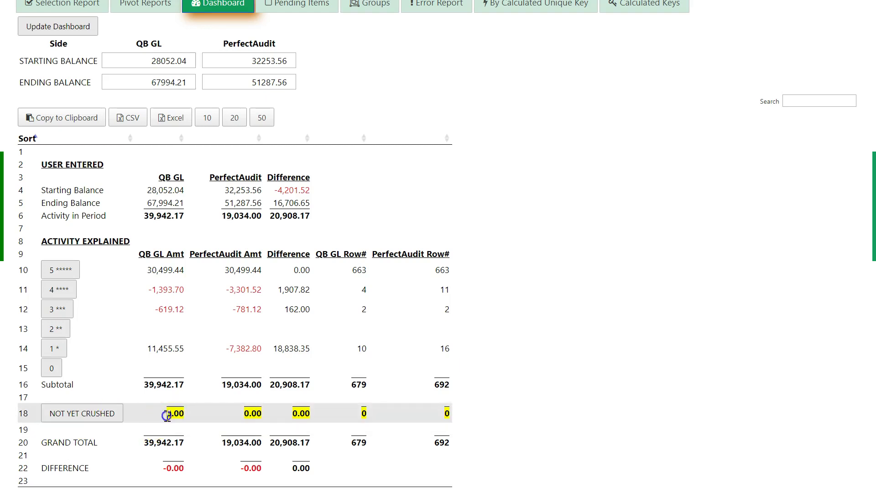
pyautogui.moveTo(212, 412); pyautogui.dragTo(311, 413)
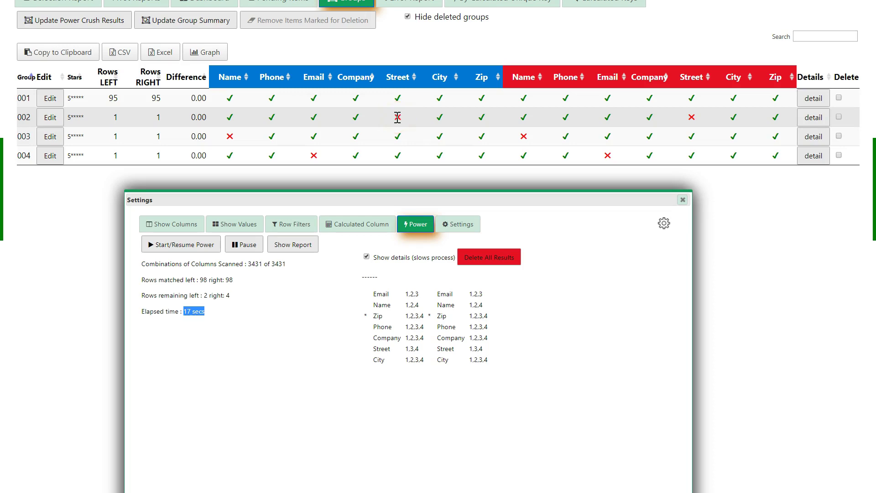
# Highlight group 001's right-side count of 95 and the Name and Email mismatches in groups 003 and 004
pyautogui.moveTo(235, 79)
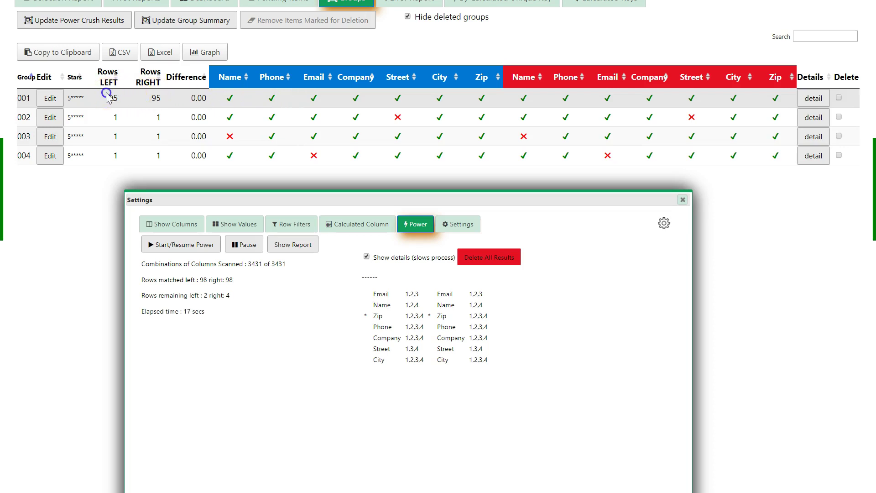
pyautogui.doubleClick(156, 98)
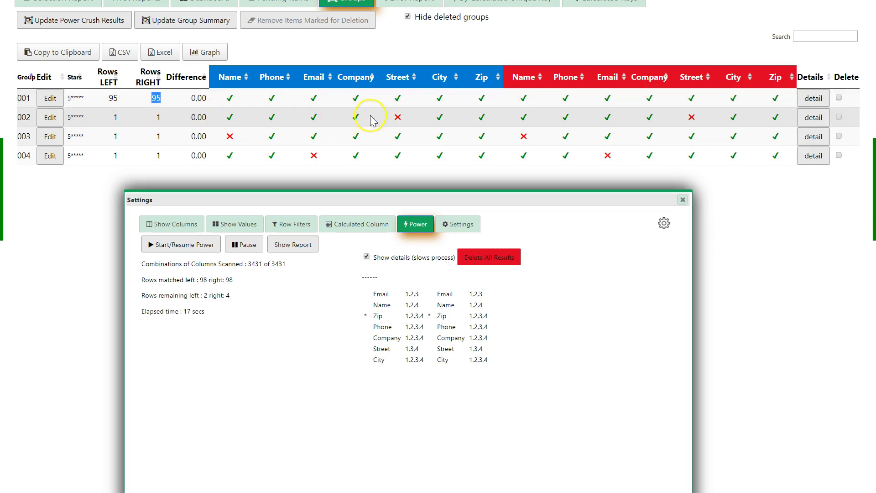
pyautogui.click(398, 117)
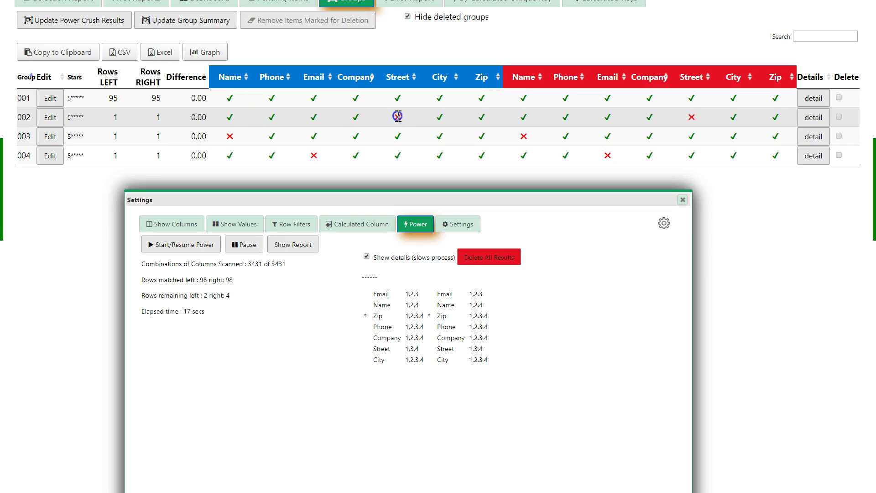
pyautogui.click(230, 133)
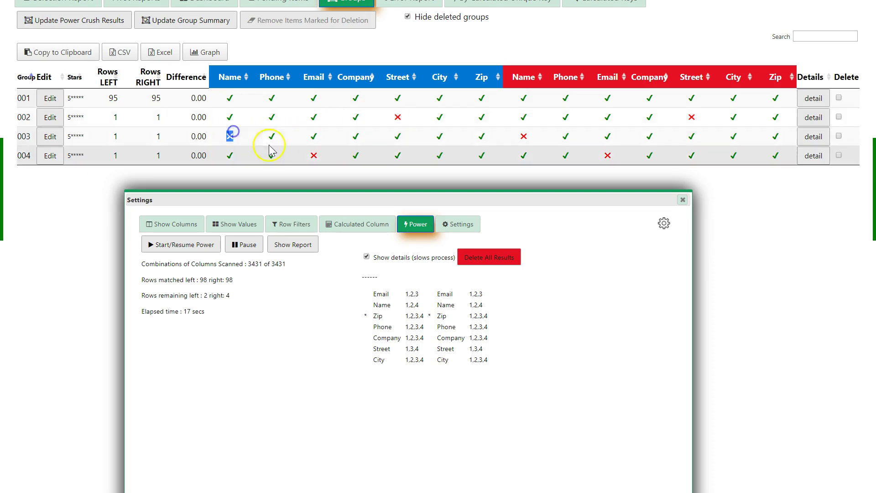
pyautogui.click(315, 155)
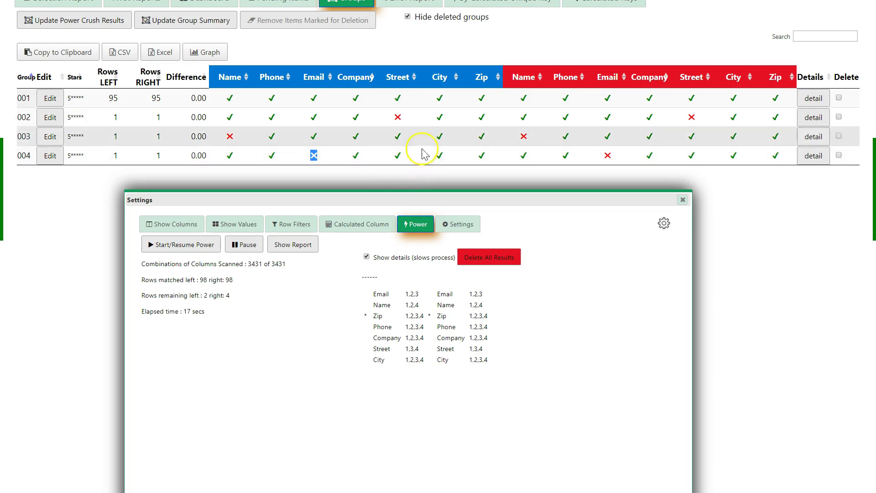
# Highlight the 3431 of 3431 combinations scanned and the 17 secs elapsed time
pyautogui.click(286, 263)
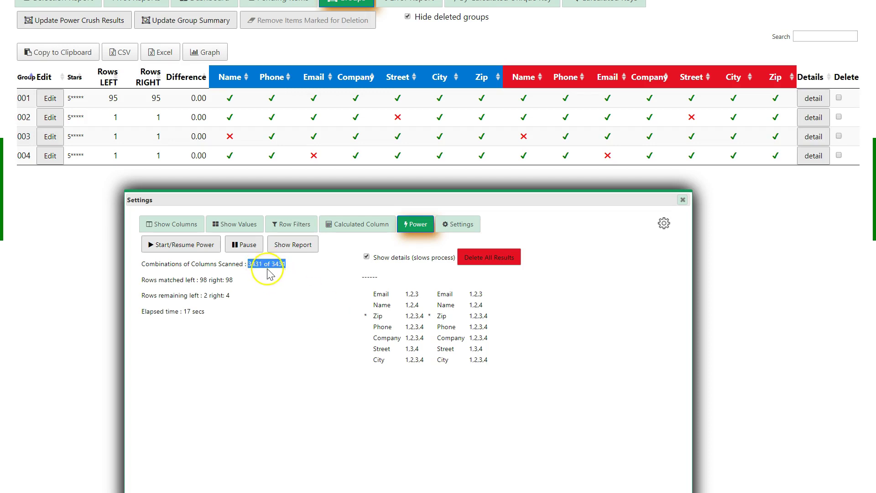
pyautogui.click(206, 311)
pyautogui.moveTo(186, 311); pyautogui.dragTo(183, 312)
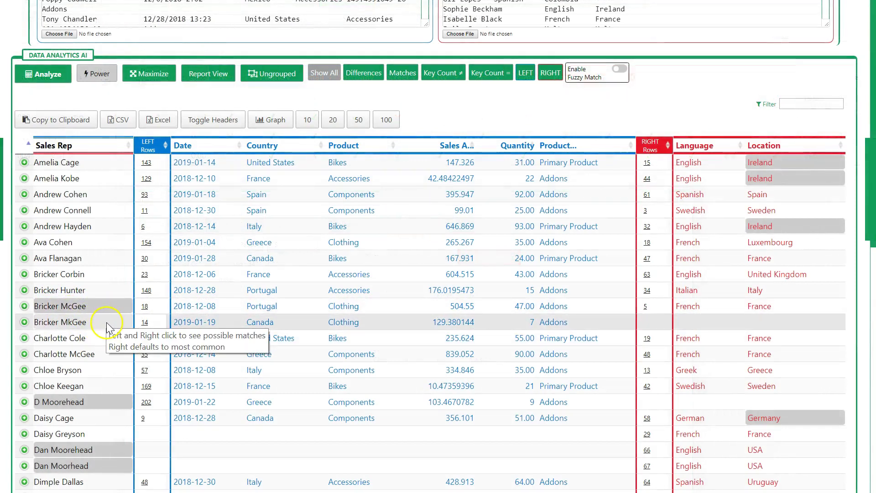
# Open a misspelled sales rep's match suggestions, move them aside, and dismiss them
pyautogui.click(75, 323)
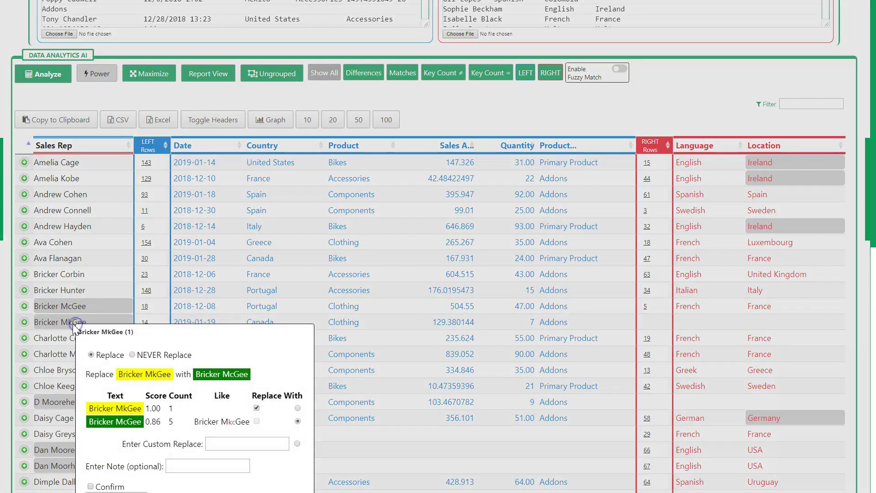
pyautogui.moveTo(123, 322); pyautogui.dragTo(204, 295)
pyautogui.press('Escape')
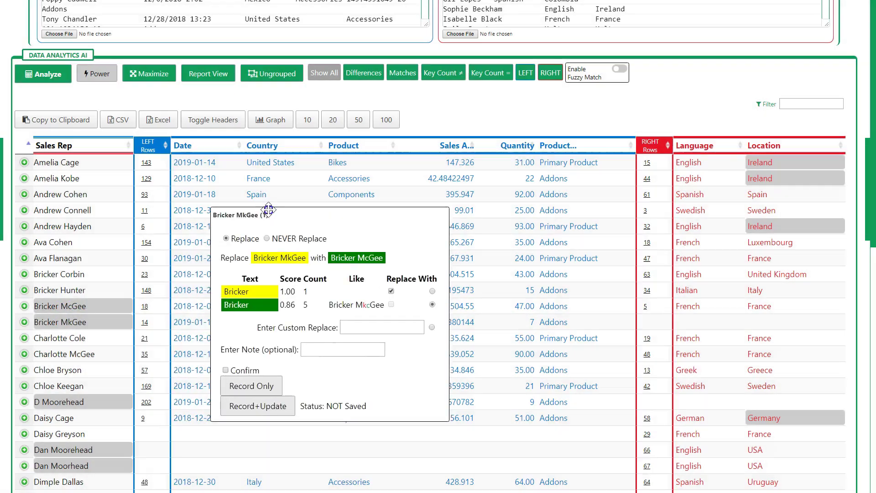
# Toggle the Replace With spelling between original and most common, close unsaved, then select other misspelled reps
pyautogui.click(68, 323)
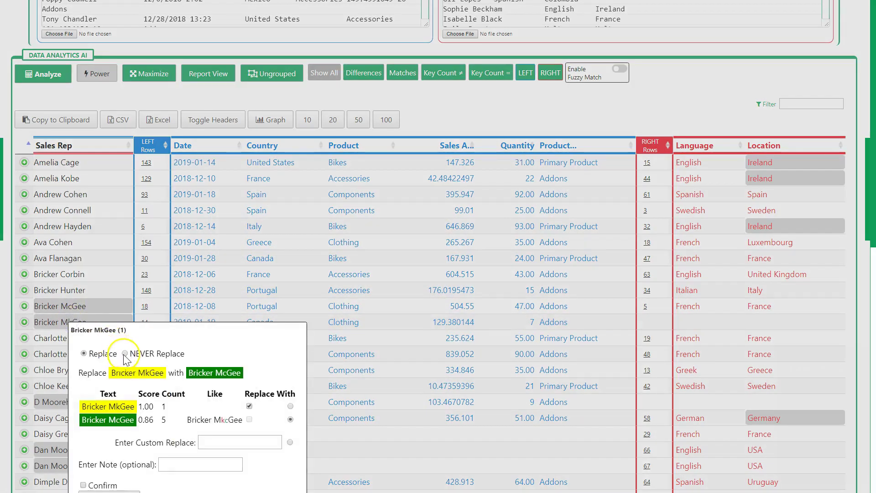
pyautogui.click(289, 406)
pyautogui.click(291, 411)
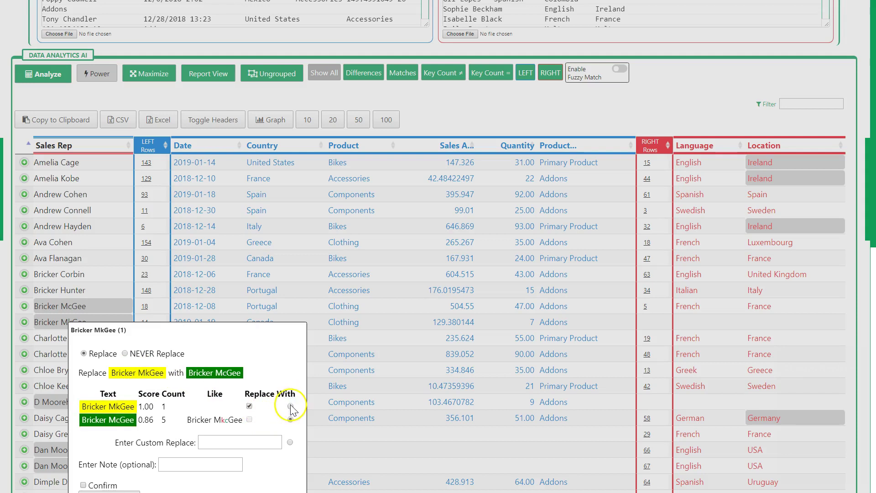
pyautogui.click(290, 405)
pyautogui.click(350, 332)
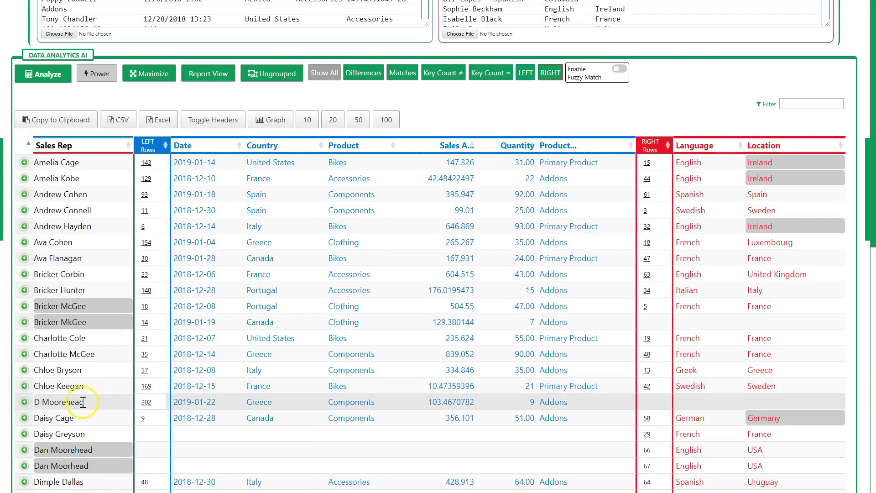
pyautogui.click(79, 403)
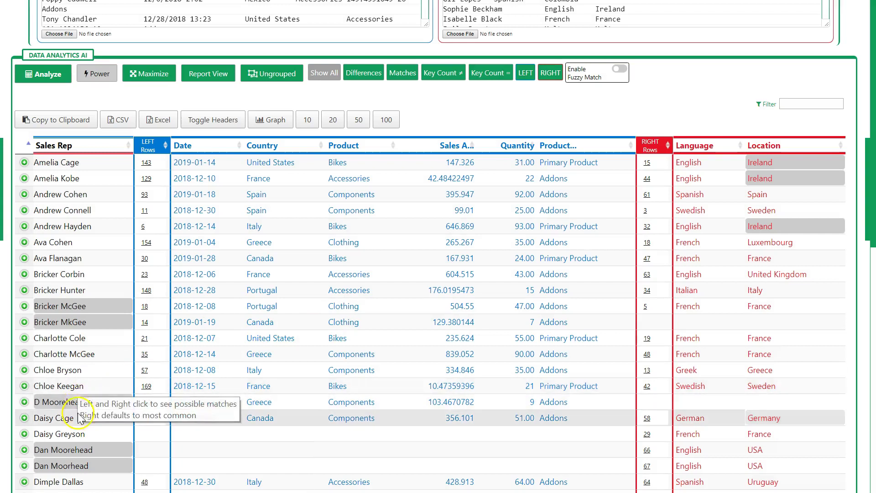
pyautogui.click(86, 464)
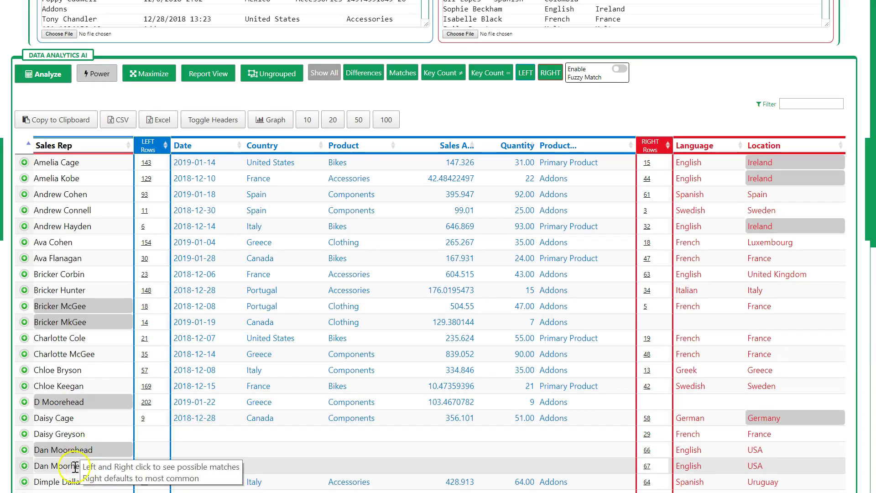
pyautogui.click(75, 465)
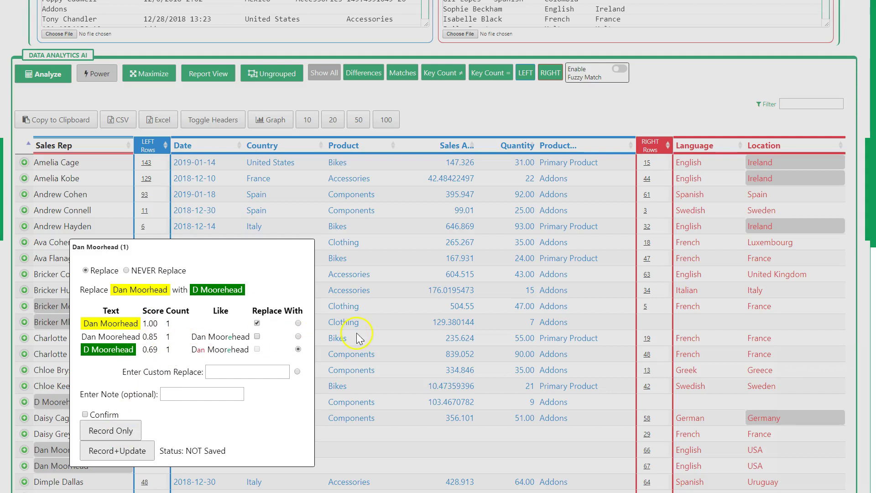
pyautogui.click(299, 337)
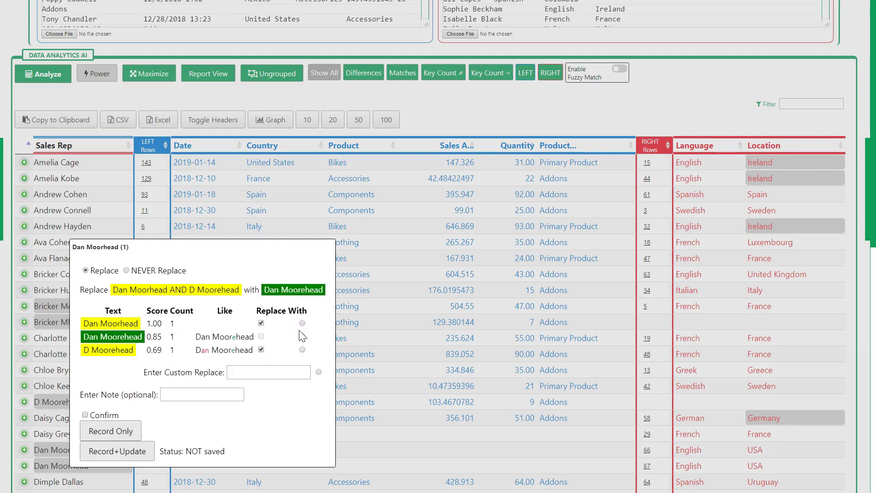
pyautogui.click(302, 324)
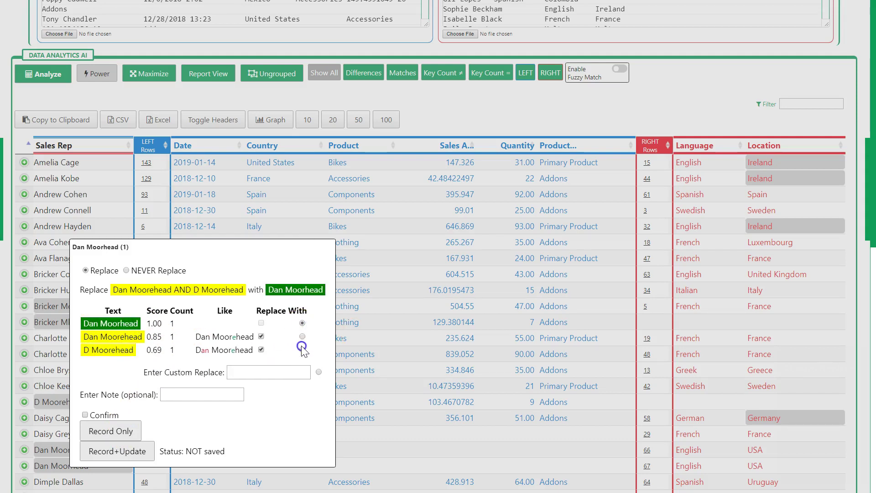
pyautogui.click(302, 337)
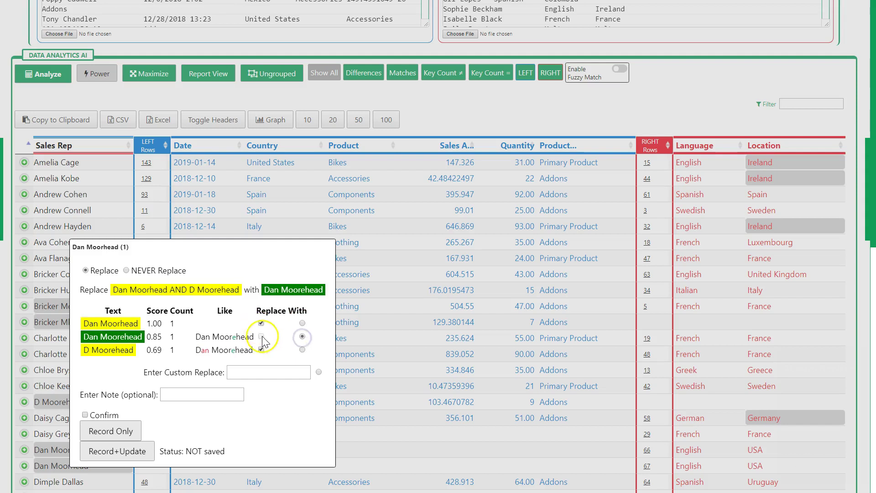
pyautogui.click(302, 323)
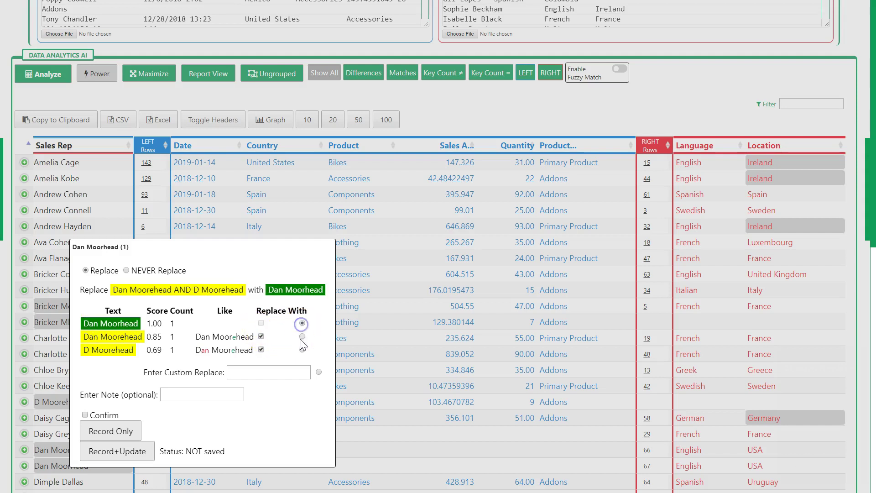
pyautogui.click(302, 349)
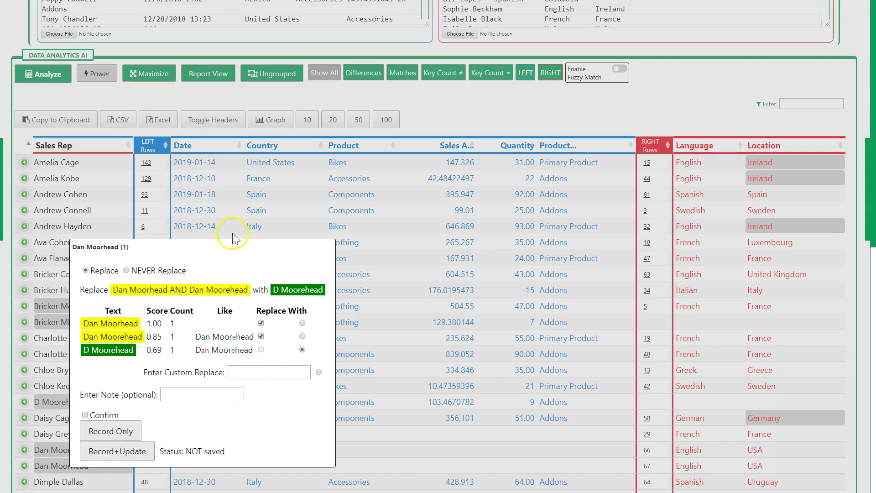
pyautogui.click(173, 319)
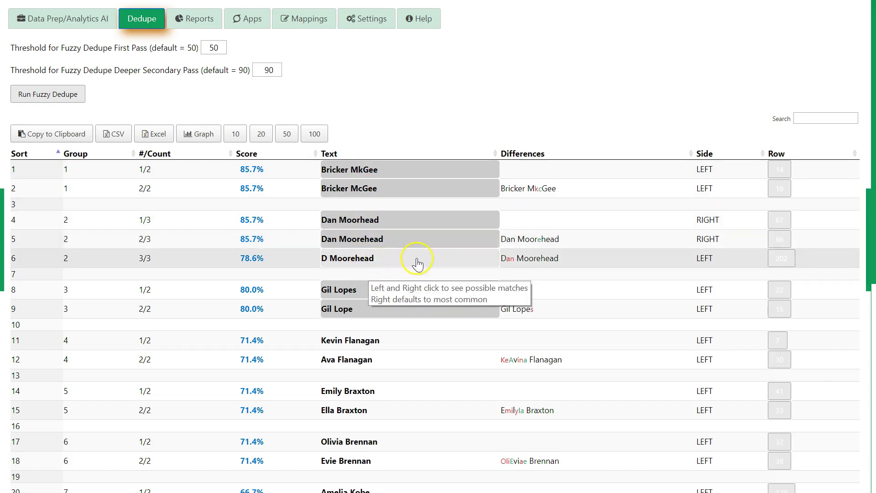
# Open and dismiss the Bricker MkGee and Dan Moorhead replace options, then highlight Moorehead in rows 5 and 6
pyautogui.click(430, 175)
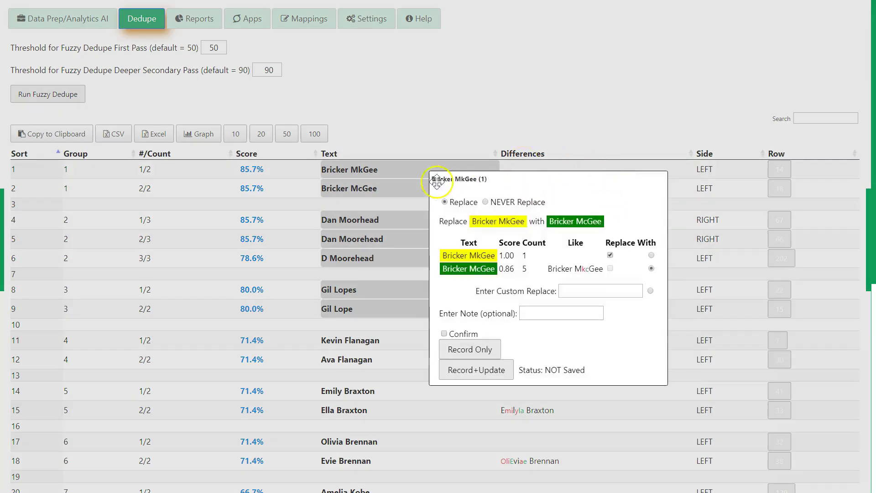
pyautogui.click(371, 201)
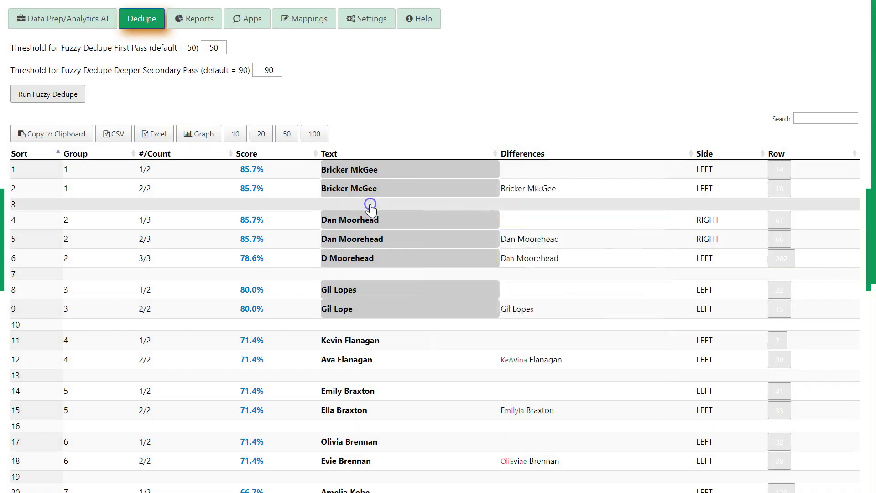
pyautogui.click(394, 224)
pyautogui.click(379, 238)
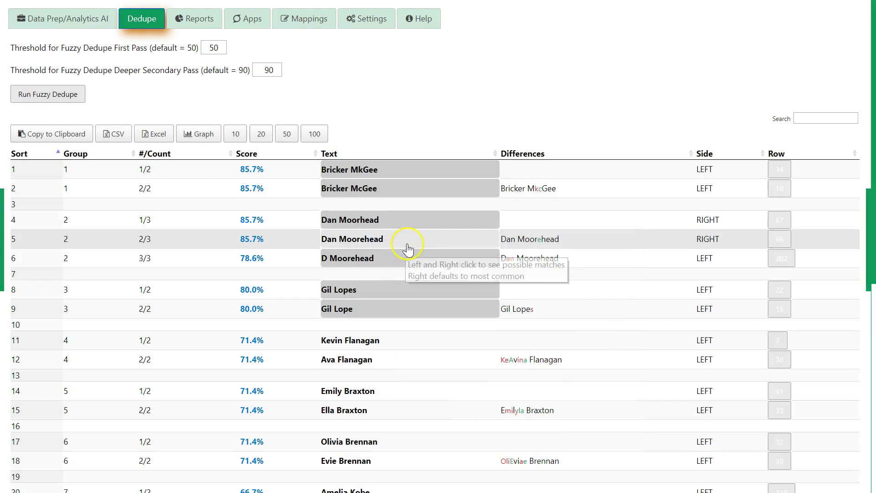
pyautogui.moveTo(565, 239); pyautogui.dragTo(512, 241)
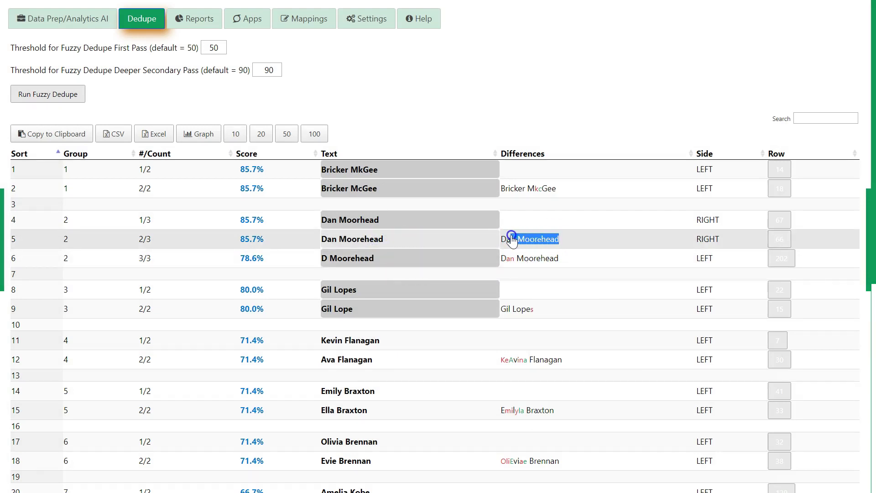
pyautogui.moveTo(560, 259); pyautogui.dragTo(503, 264)
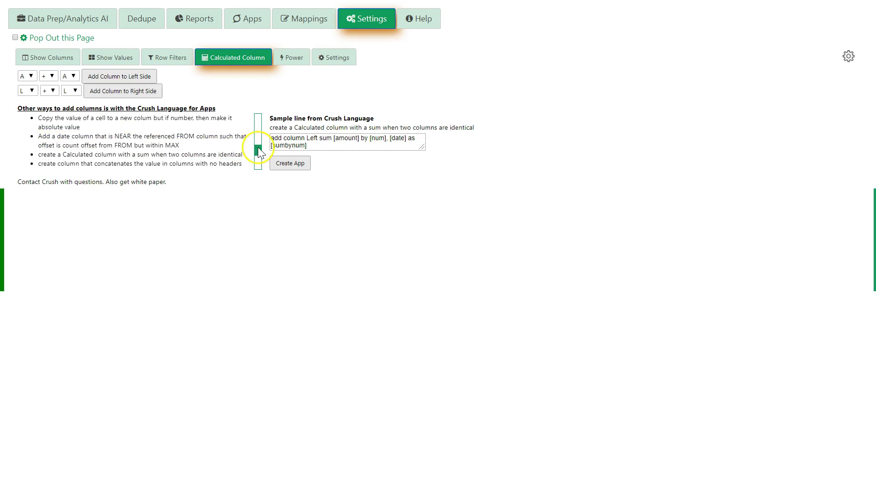
# Load the Crush Language sample for replacing multiple text strings and select its sample line
pyautogui.moveTo(258, 149); pyautogui.dragTo(259, 123)
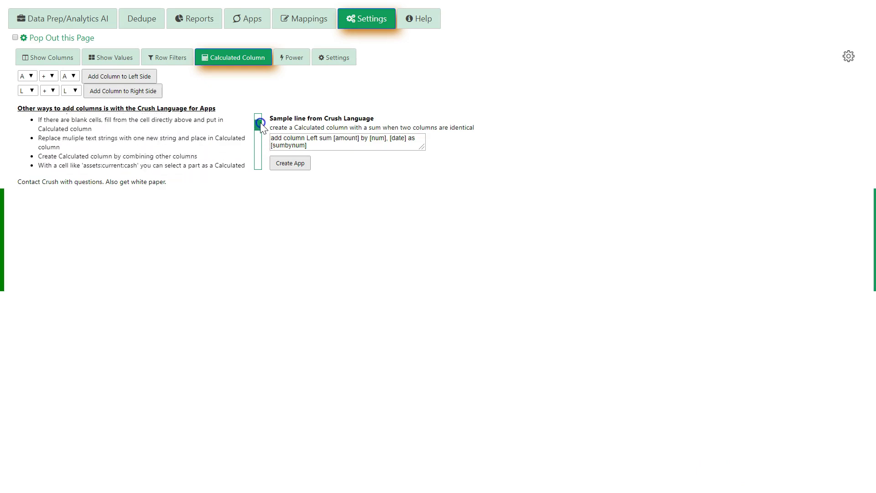
pyautogui.click(182, 139)
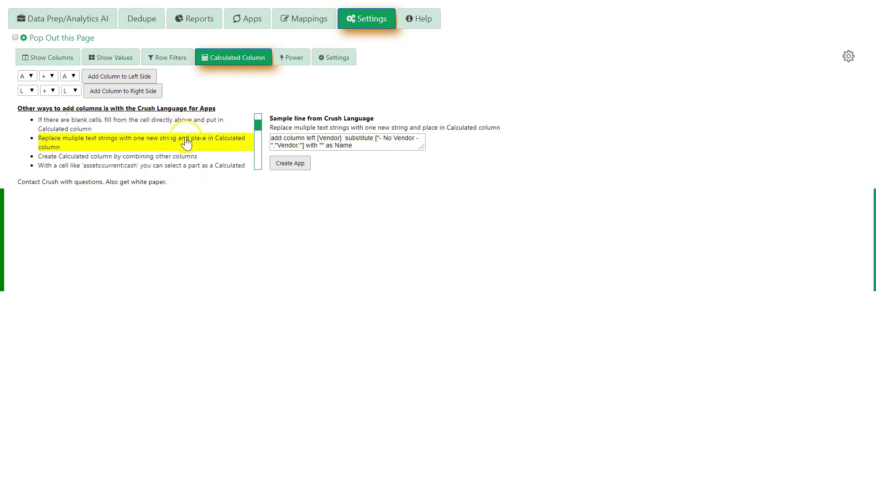
pyautogui.click(373, 146)
pyautogui.moveTo(372, 146); pyautogui.dragTo(264, 136)
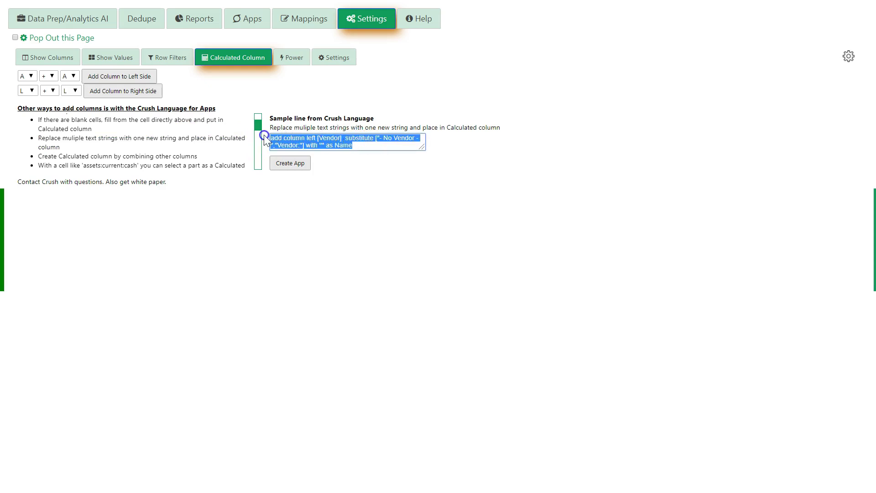
pyautogui.click(370, 145)
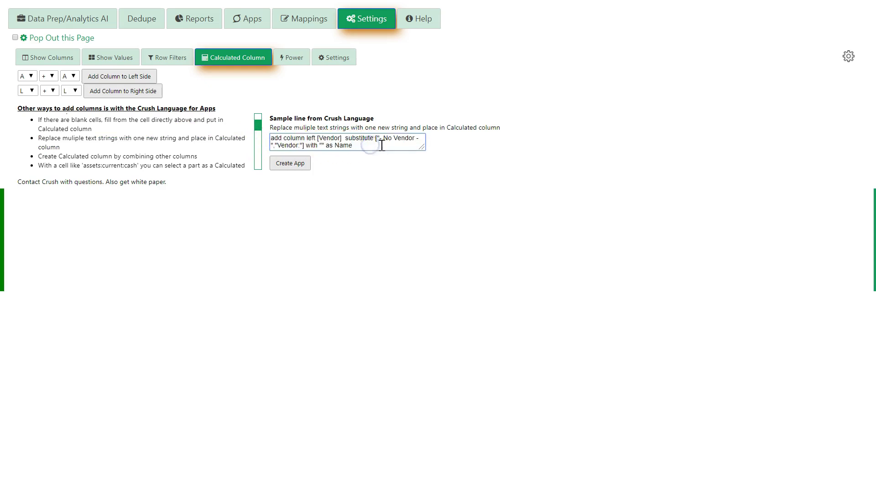
pyautogui.click(383, 142)
# Load the combine-columns sample, enlarge its box, then load the 'Doe, John' name-reversal sample
pyautogui.click(150, 160)
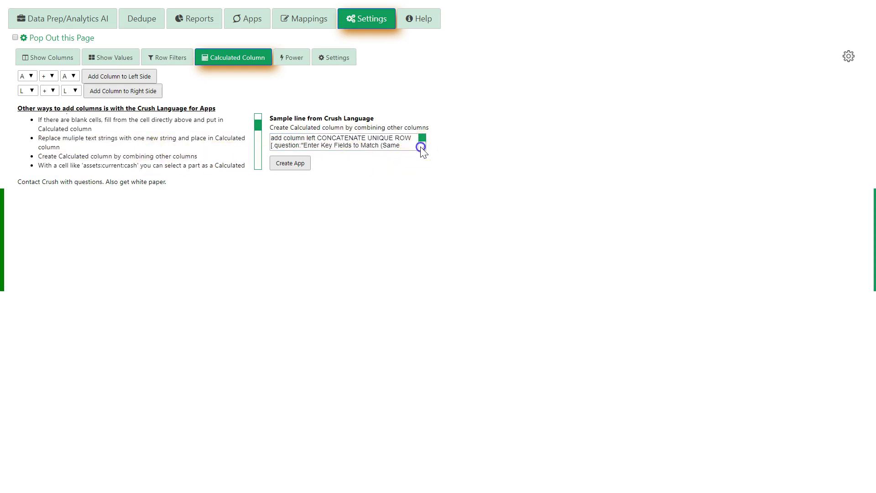
pyautogui.moveTo(422, 147); pyautogui.dragTo(270, 139)
pyautogui.click(309, 155)
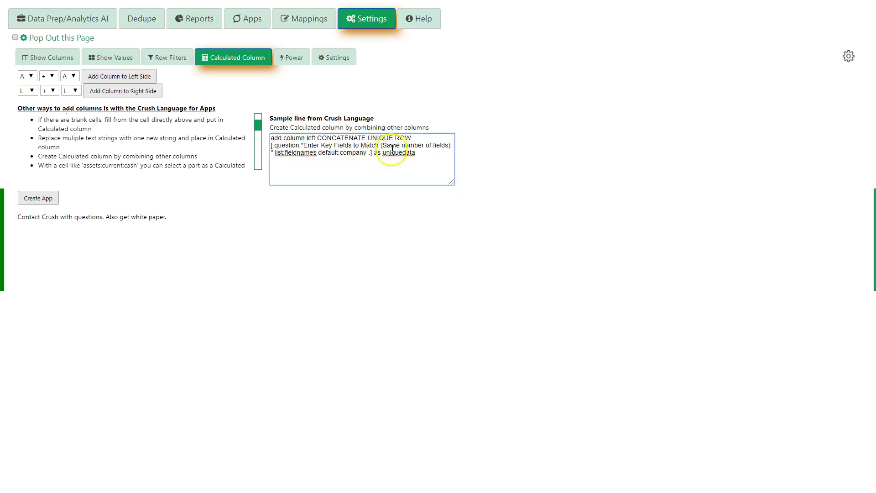
pyautogui.click(286, 138)
pyautogui.moveTo(286, 138); pyautogui.dragTo(418, 157)
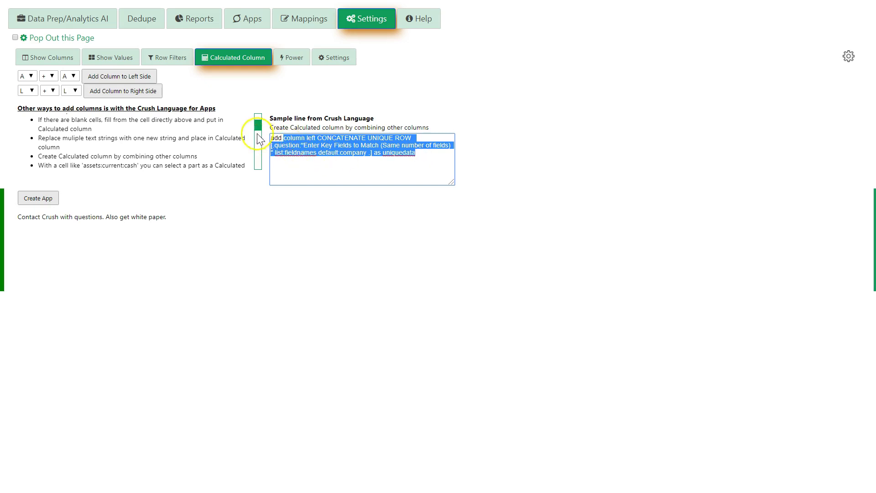
pyautogui.scroll(-3, 258, 130)
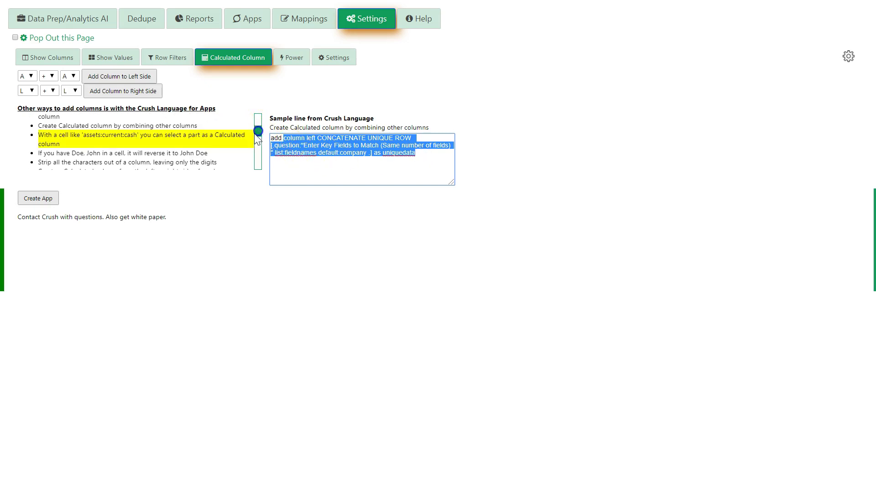
pyautogui.click(203, 156)
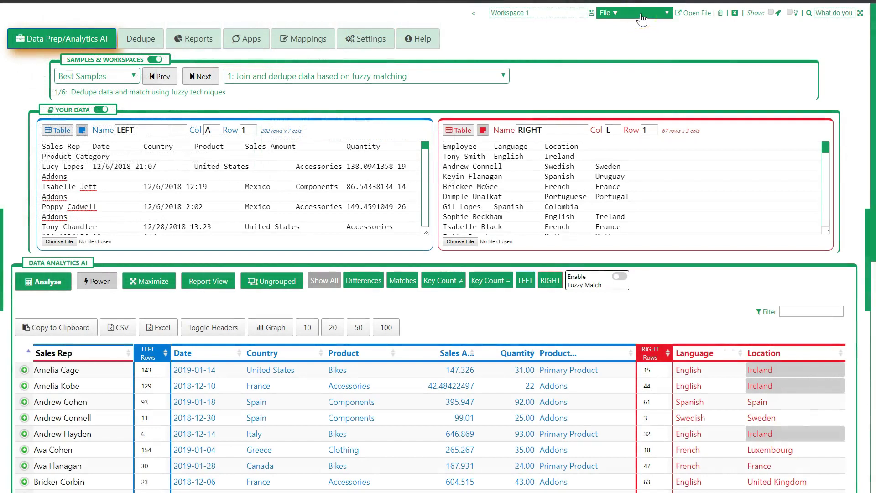
# Save the workspace, then load a file into the LEFT data, giving 202 rows by 7 columns
pyautogui.click(641, 19)
pyautogui.click(638, 51)
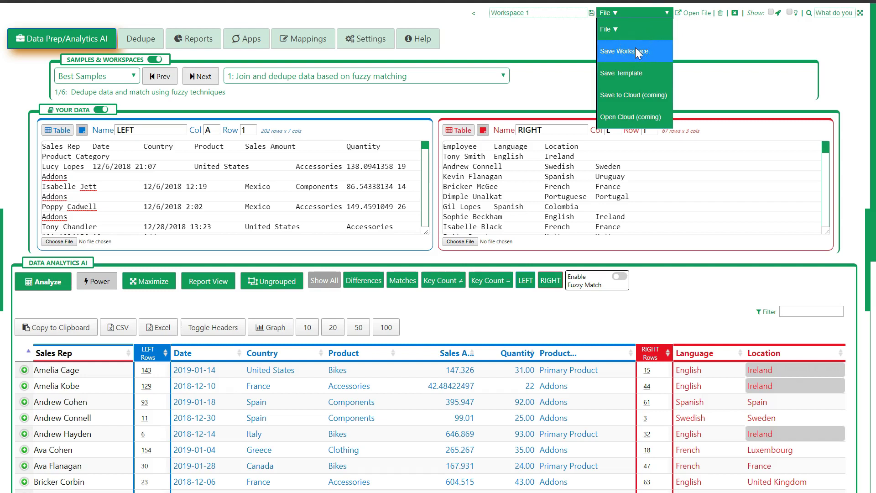
pyautogui.click(695, 15)
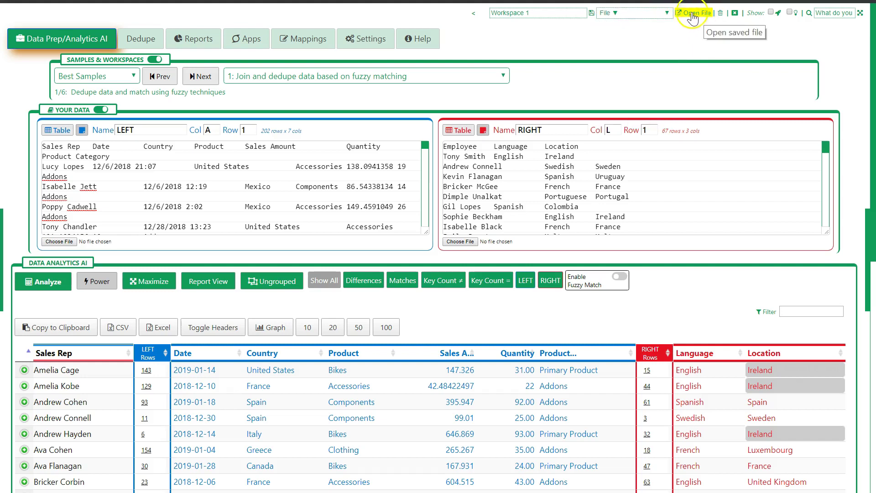
pyautogui.moveTo(77, 170); pyautogui.dragTo(100, 251)
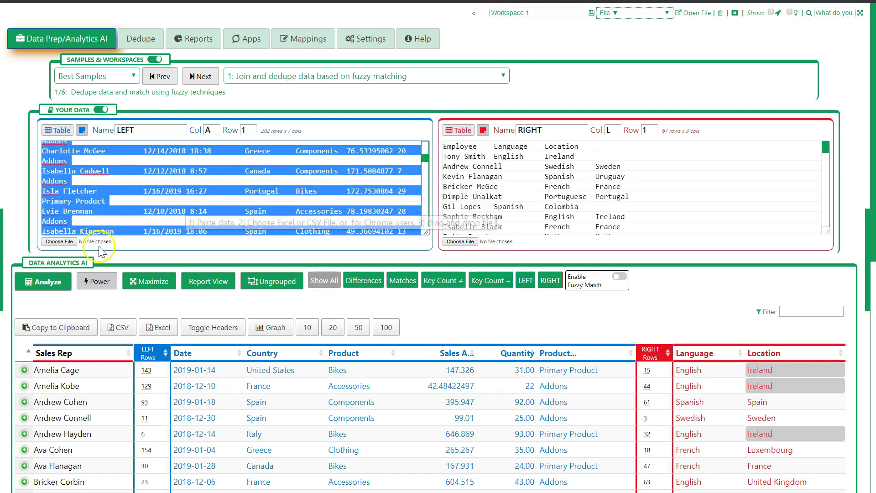
pyautogui.click(60, 246)
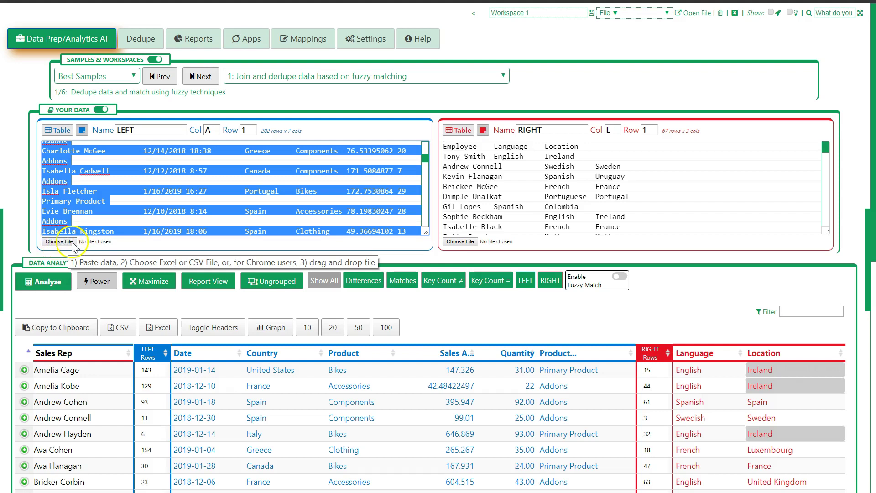
pyautogui.click(14, 226)
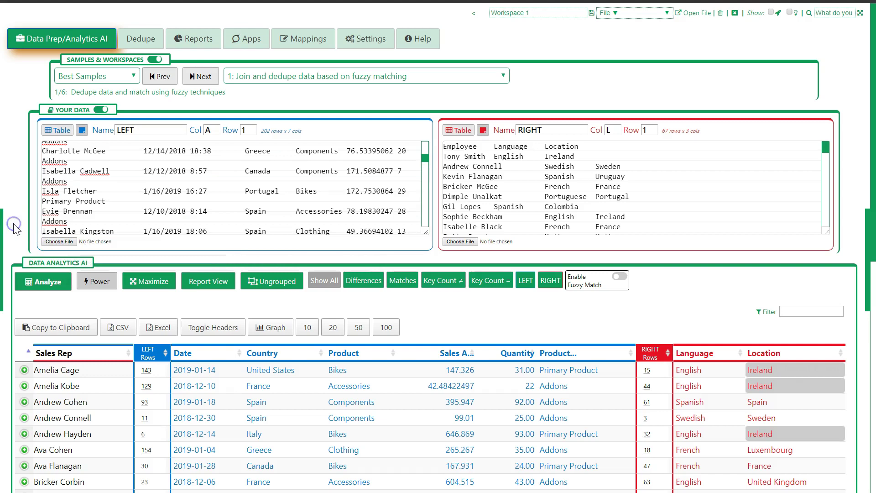